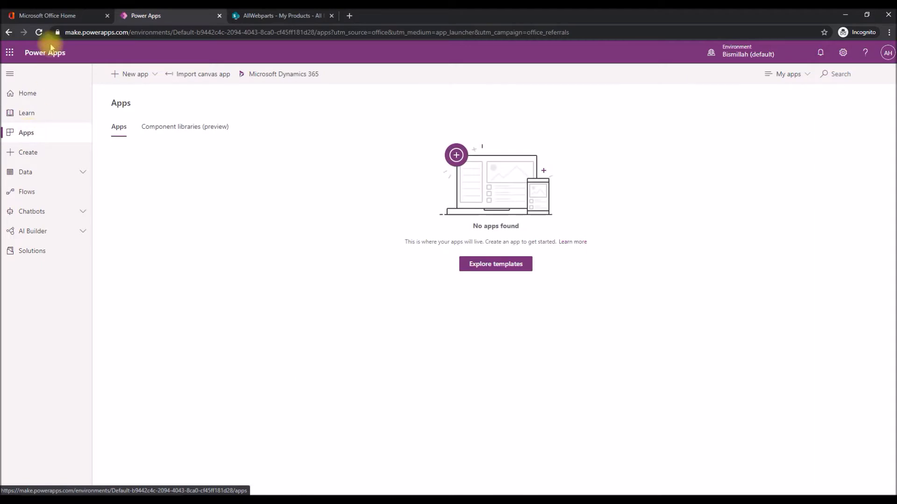
left_click(147, 80)
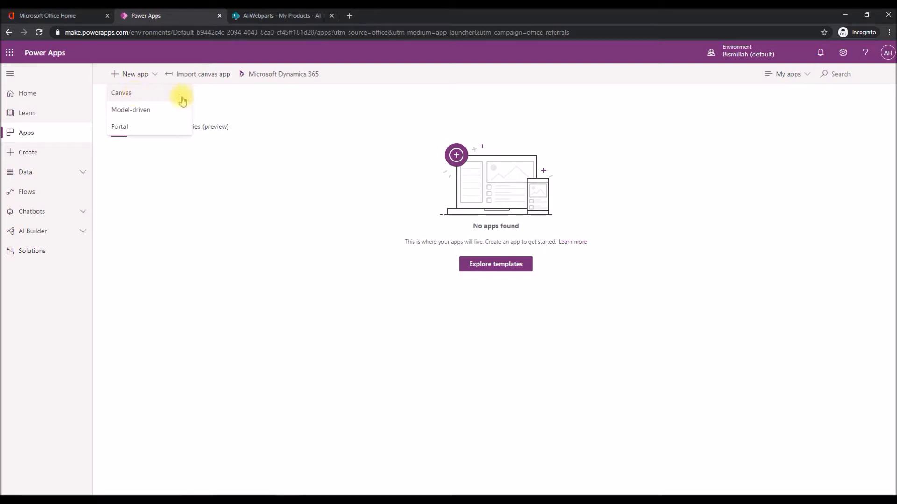
left_click(215, 96)
Switch to the SharePoint My Products list, examine its new item form, and cancel without saving an item.
left_click(260, 16)
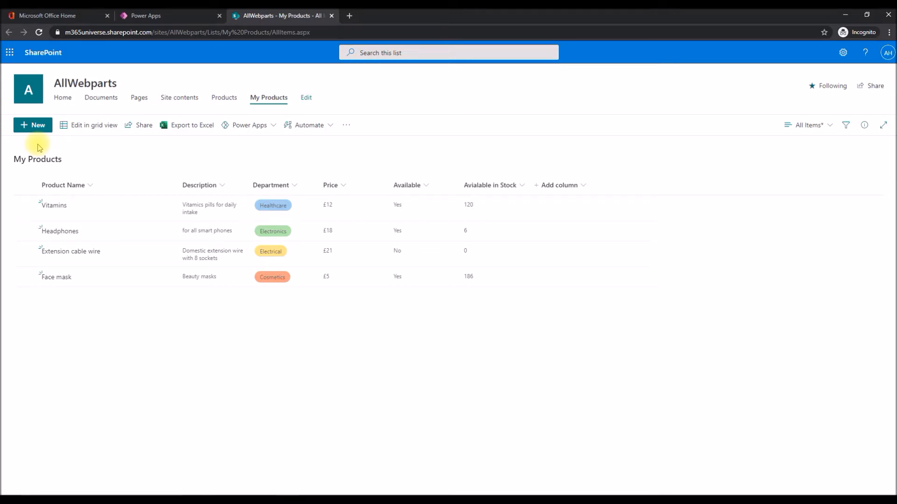
left_click(34, 125)
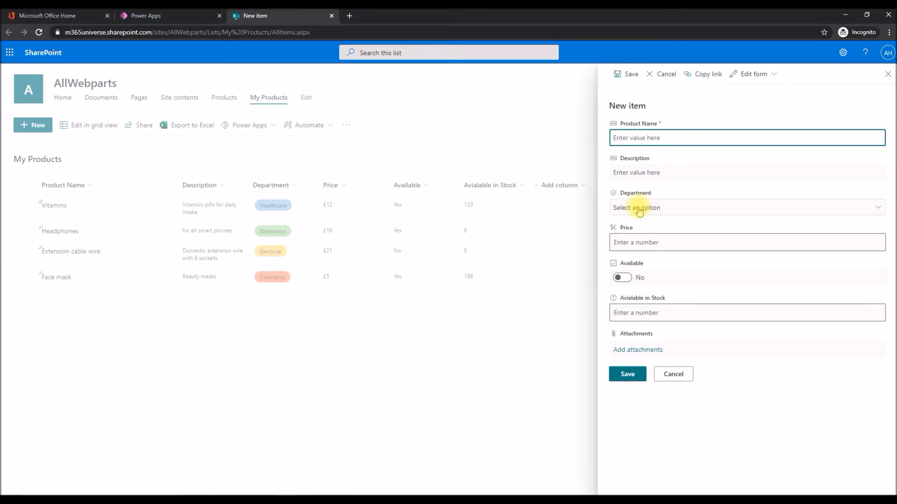
left_click(628, 243)
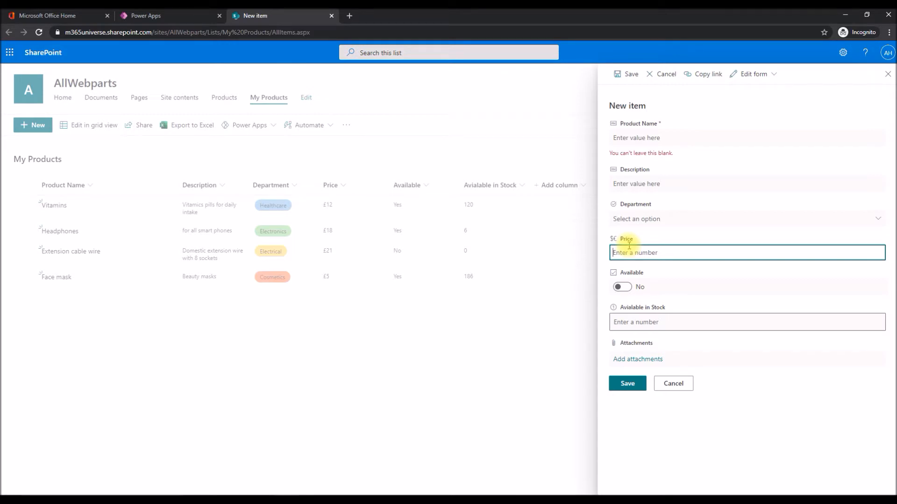
left_click(675, 384)
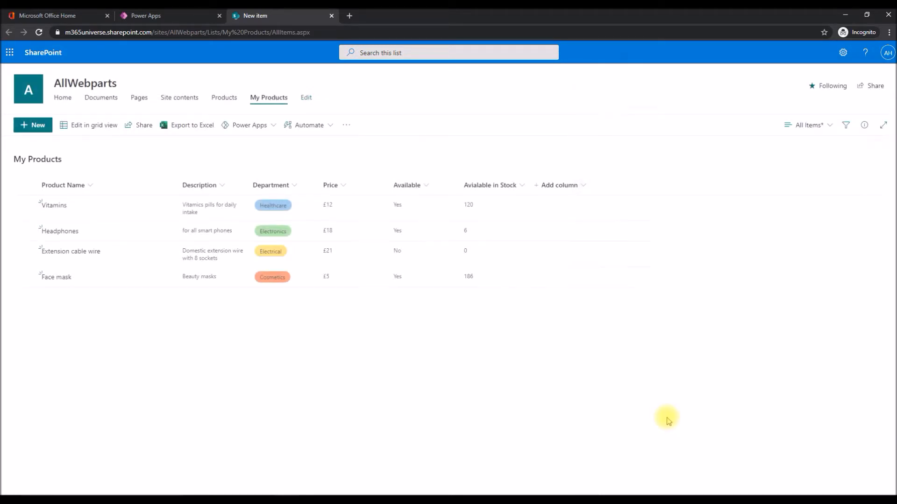
Open the My Products list form for customization in Power Apps and remove the Attachments field.
left_click(262, 136)
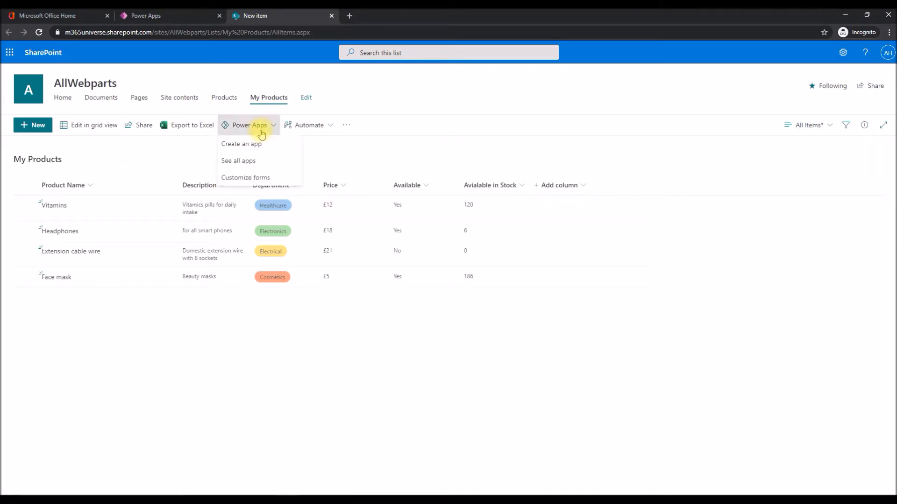
left_click(255, 180)
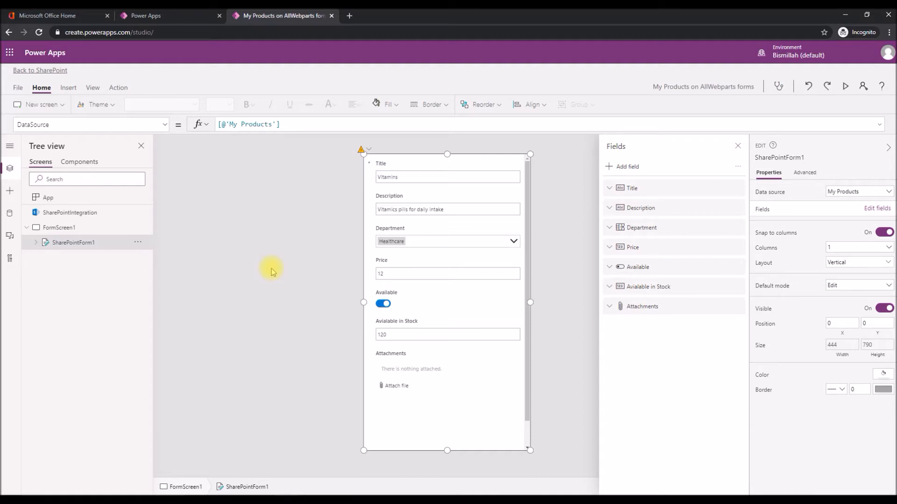
left_click(738, 309)
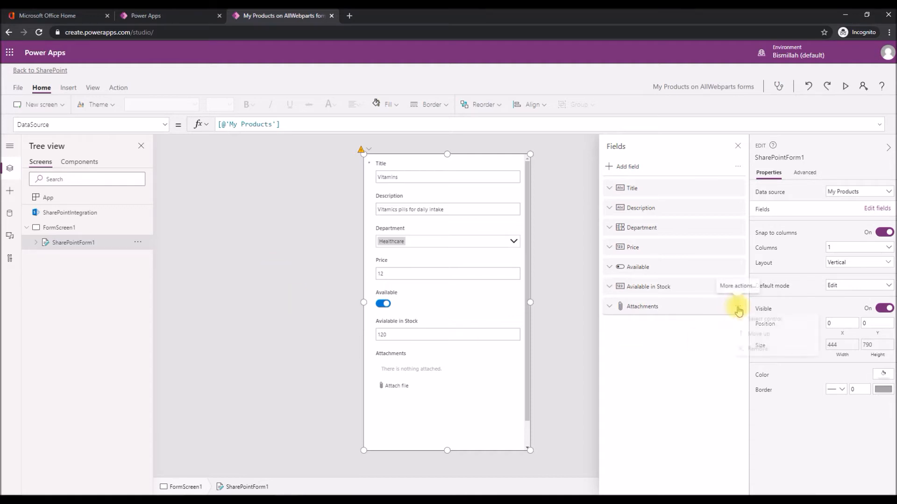
left_click(750, 353)
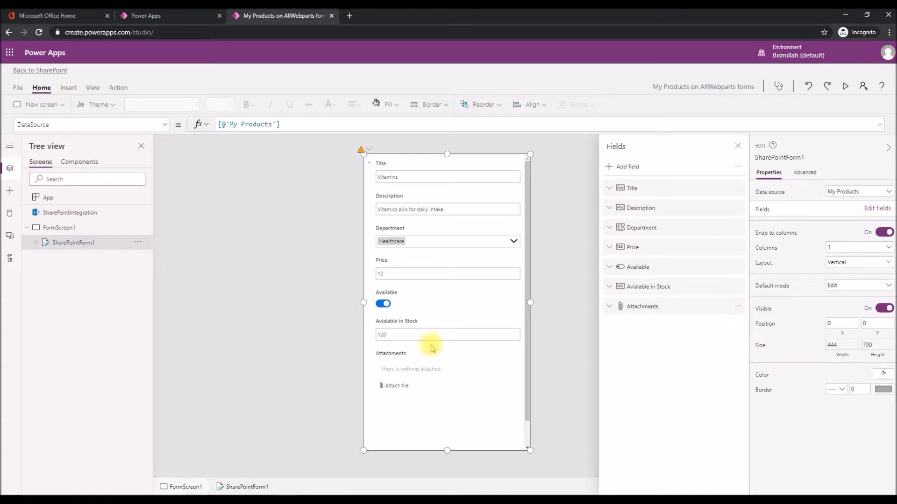
Save the customized My Products form and publish it to SharePoint.
left_click(17, 89)
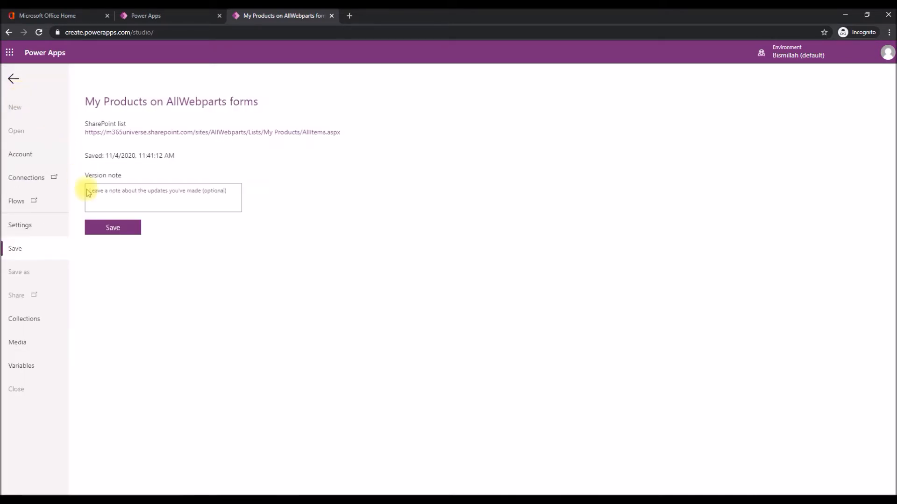
left_click(107, 228)
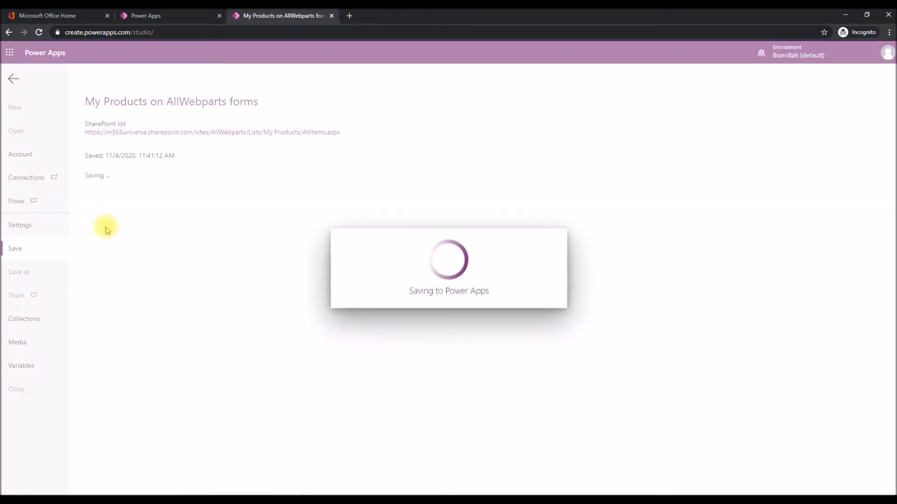
left_click(105, 222)
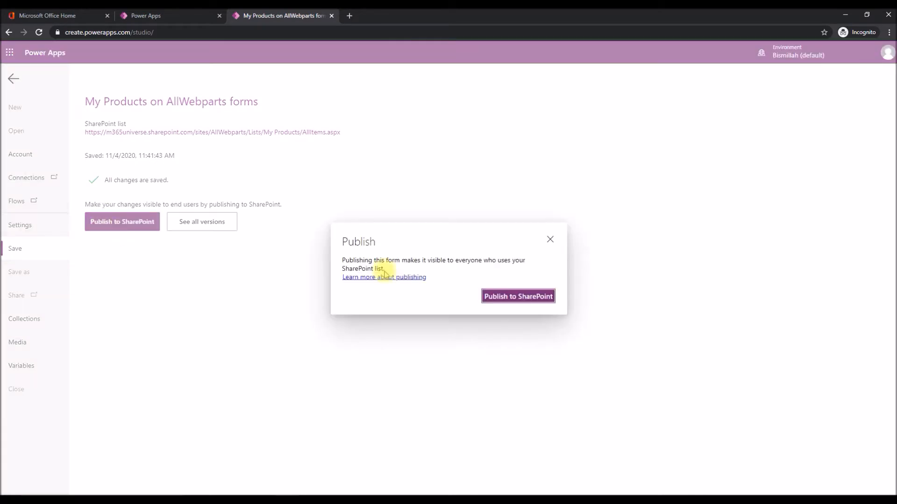
left_click(486, 297)
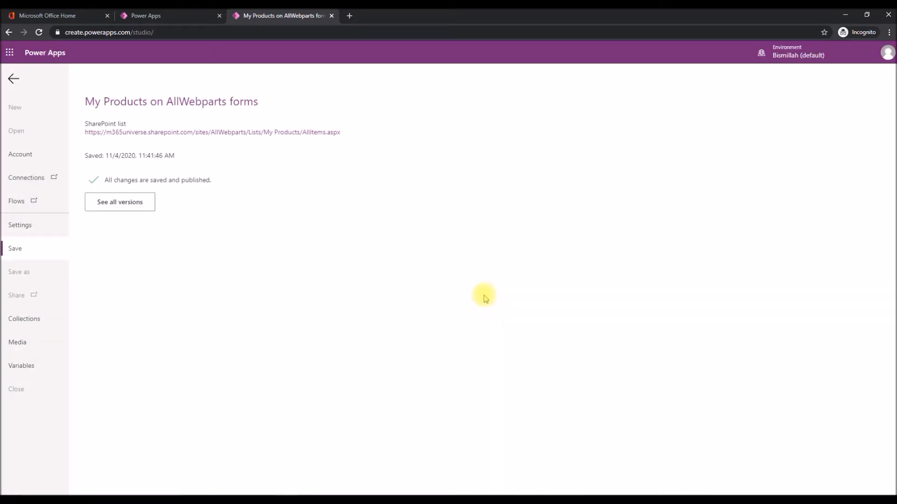
Open the My Products list in SharePoint, reload it, and check the published new item form before closing it.
left_click(304, 133)
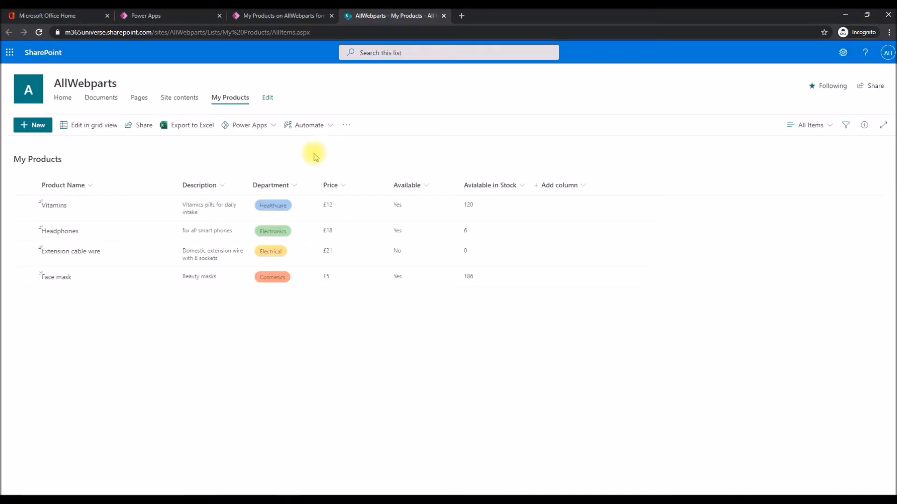
left_click(38, 32)
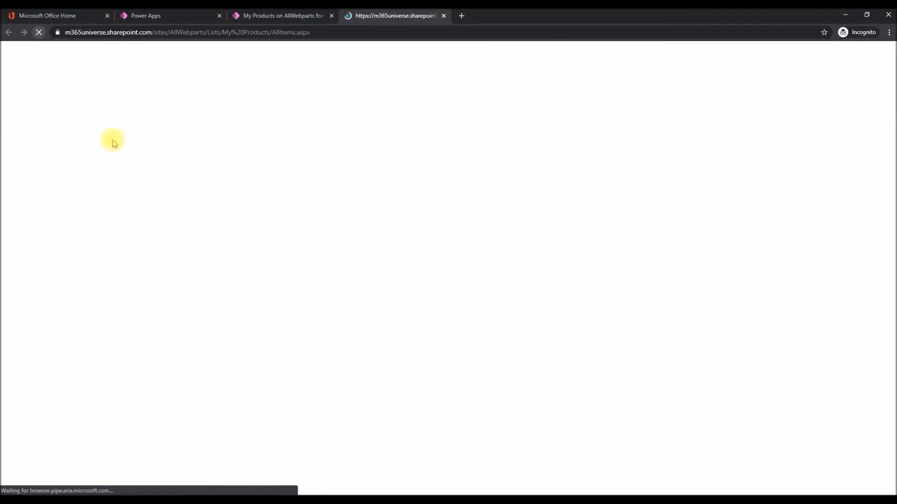
key("F5")
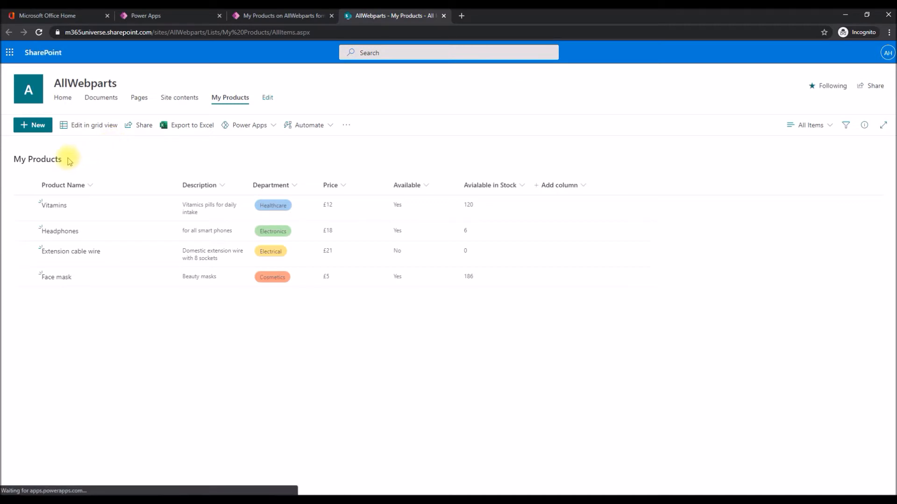
left_click(34, 126)
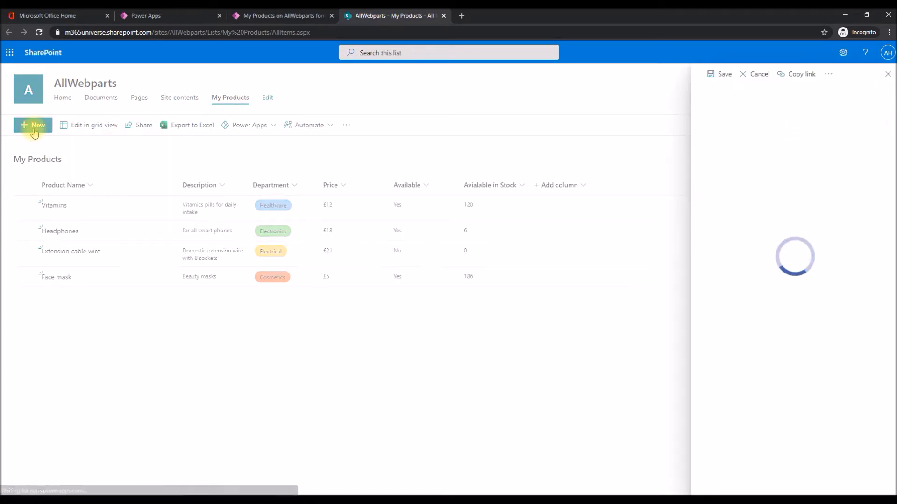
left_click(761, 114)
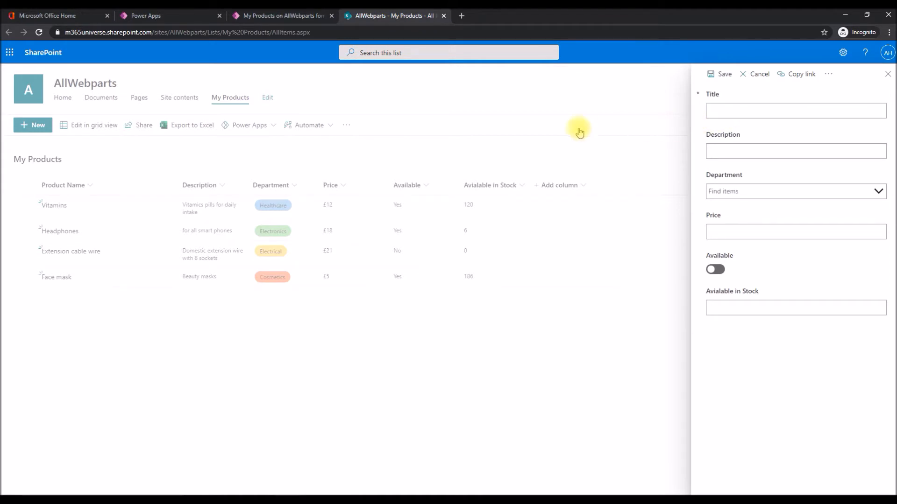
left_click(565, 147)
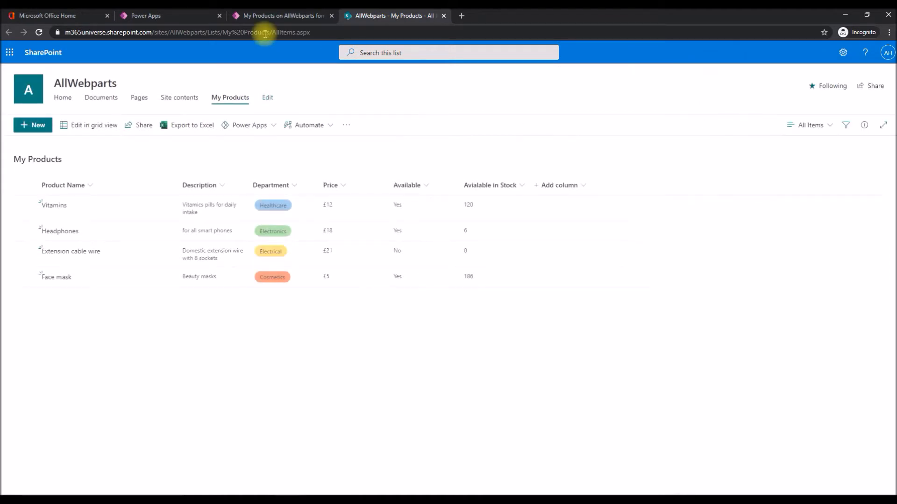
Return to the form editor in Power Apps and set SharePointForm1's default mode to New.
left_click(280, 15)
left_click(9, 78)
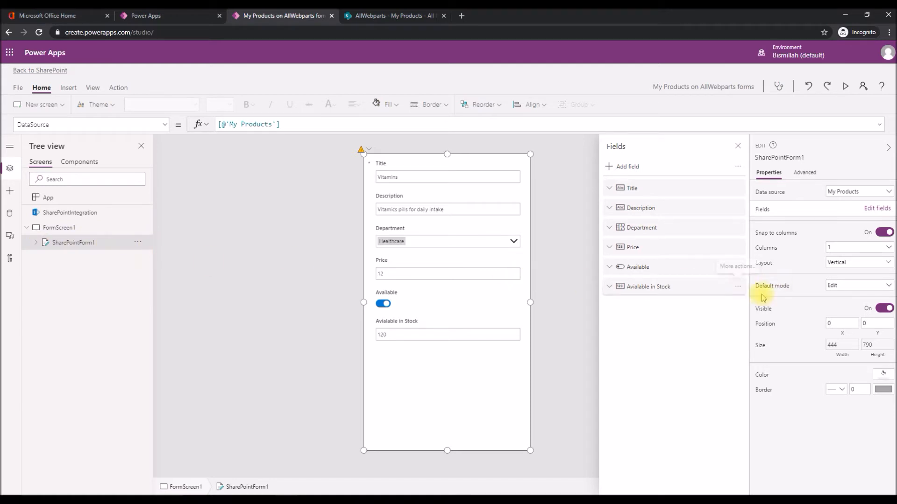
left_click(844, 292)
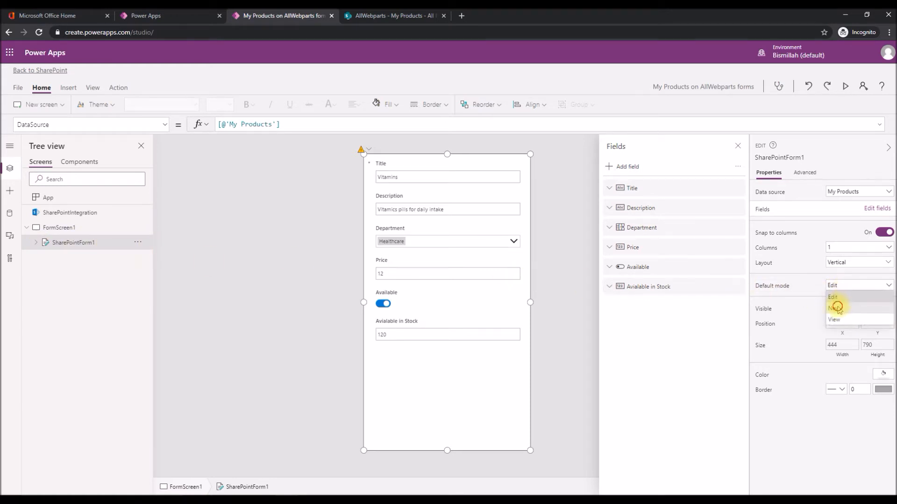
left_click(836, 304)
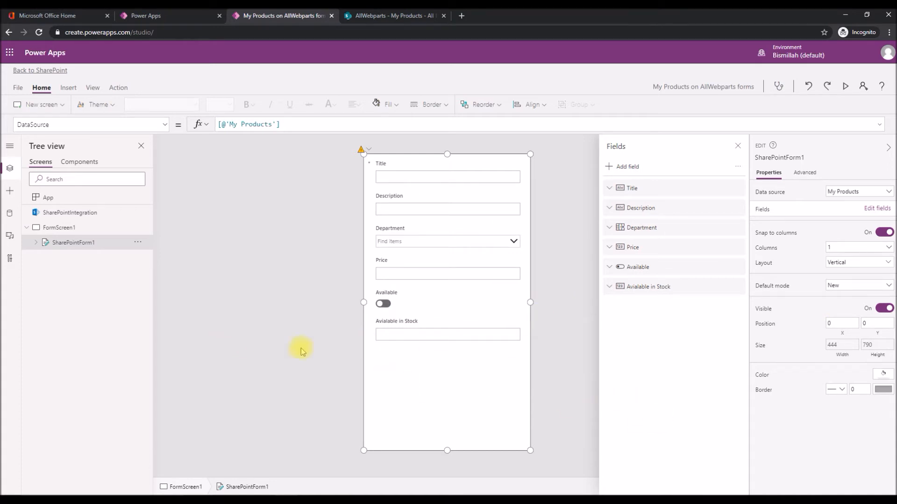
Rename the toggle control inside Available_DataCard1 as toggleButtonAvailable.
left_click(36, 242)
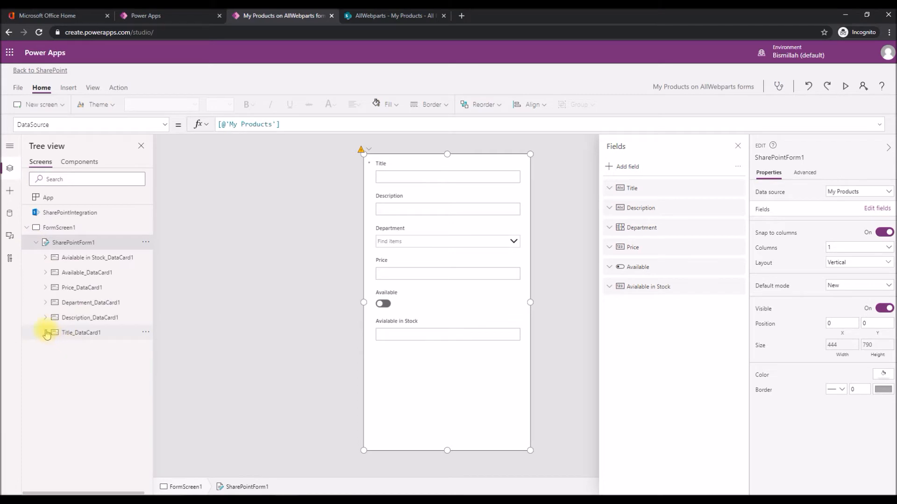
left_click(45, 258)
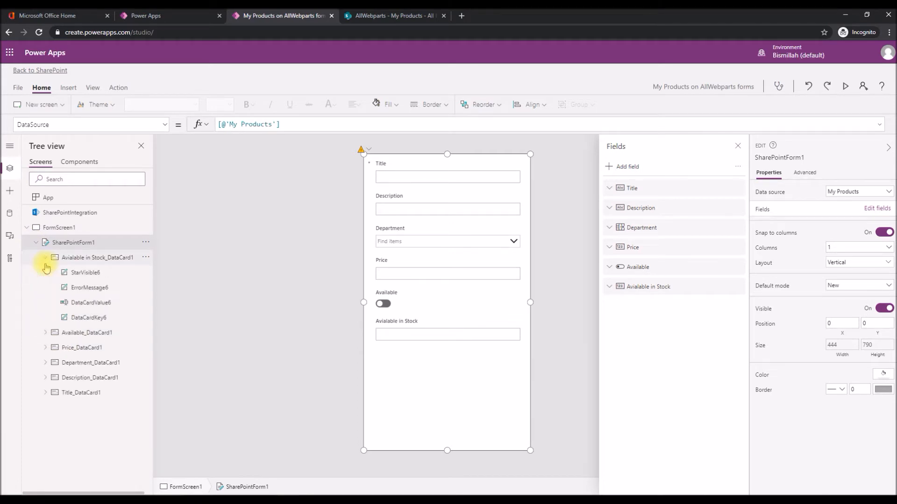
left_click(75, 302)
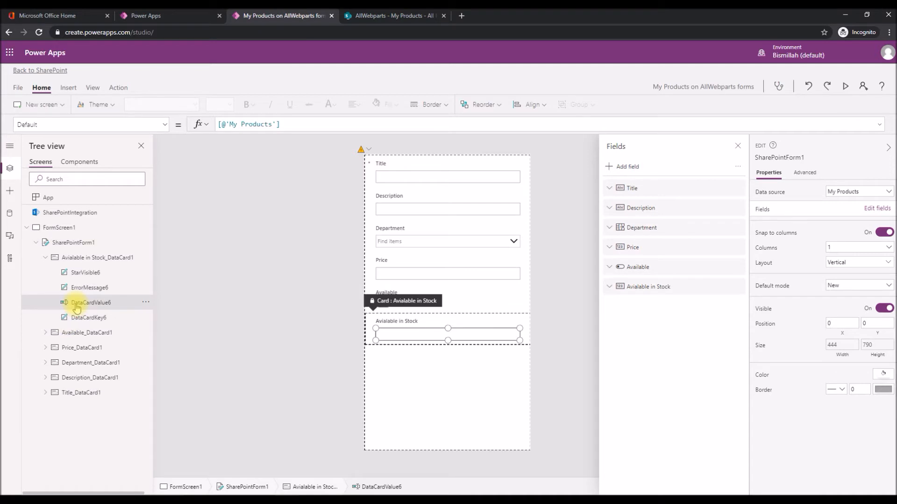
left_click(45, 332)
left_click(90, 379)
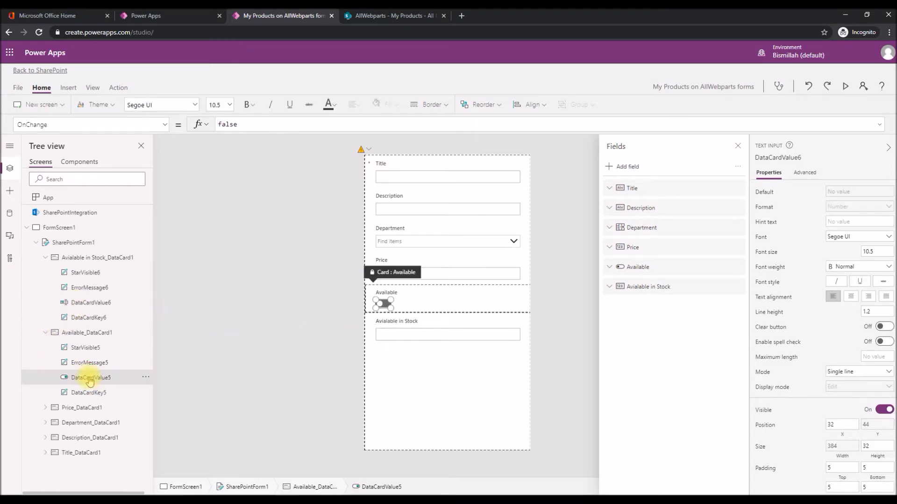
double_click(105, 378)
type("to")
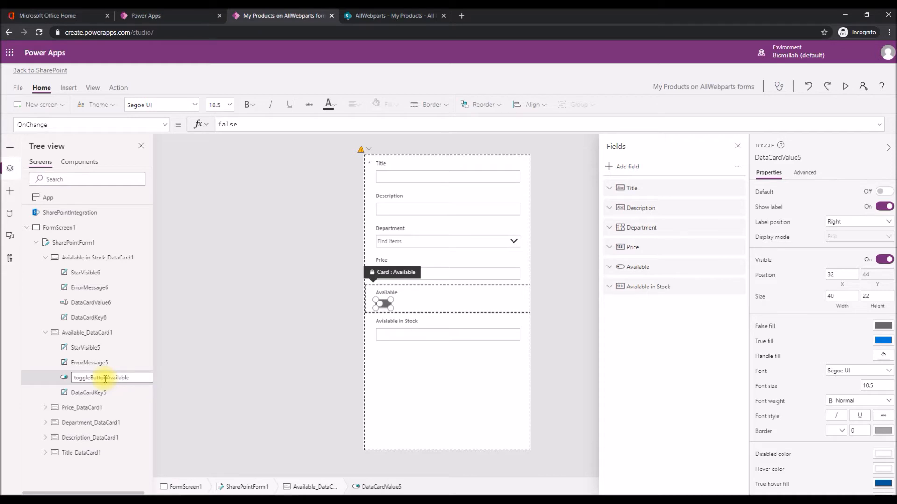
type("ggleButtonAvailable")
key("Return")
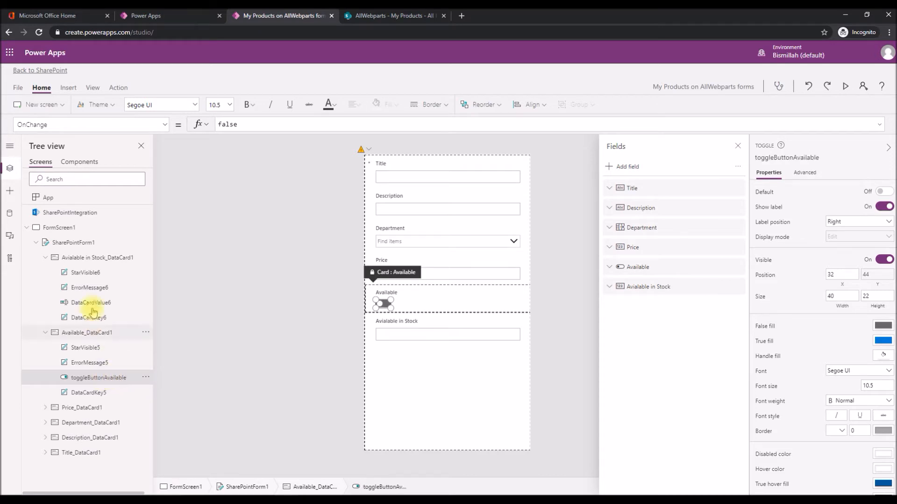
Unlock the Avialable in Stock data card so that its properties can be changed.
left_click(90, 257)
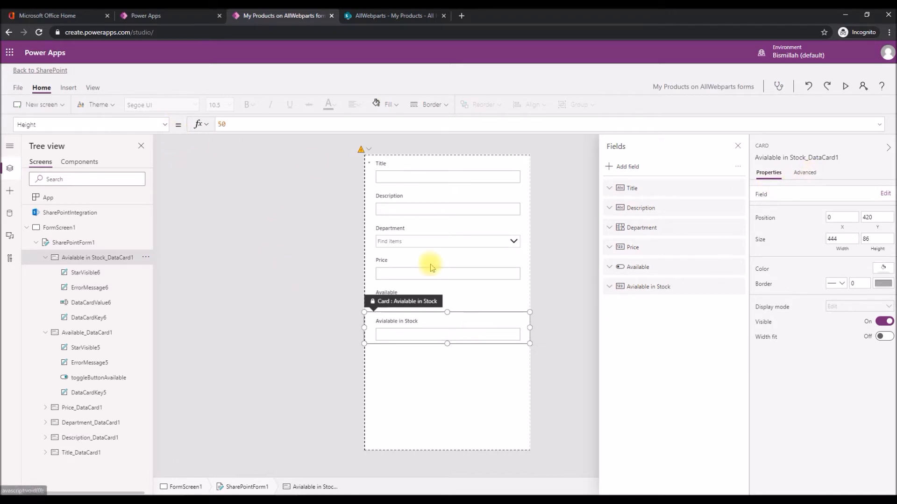
left_click(813, 176)
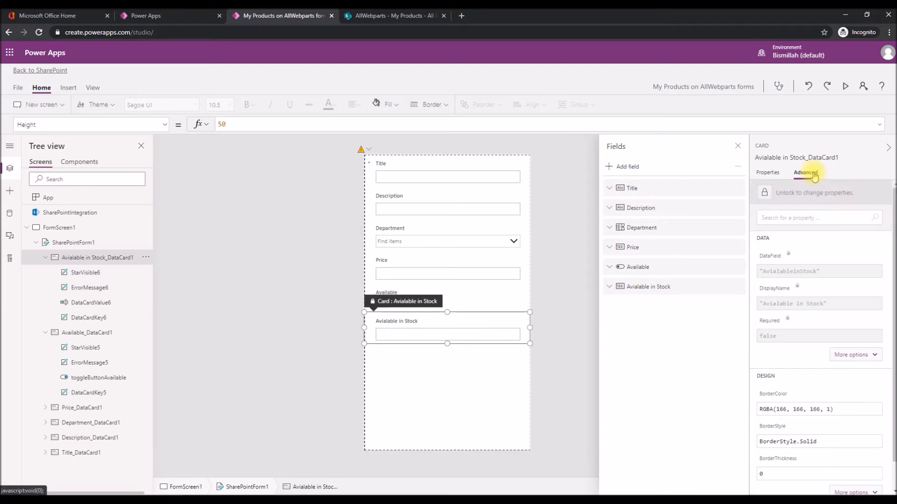
left_click(796, 198)
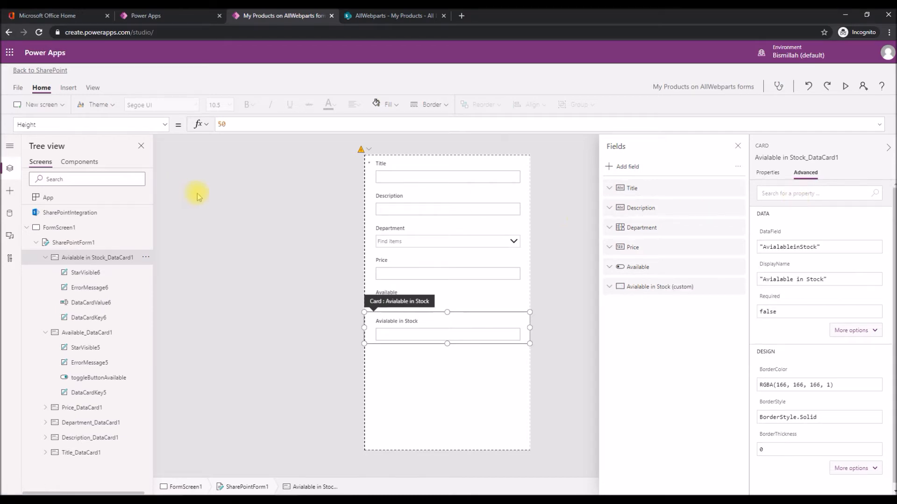
Replace the Avialable in Stock card's DisplayMode formula with an If function testing whether toggleButtonAvailable.Value = true.
left_click(164, 124)
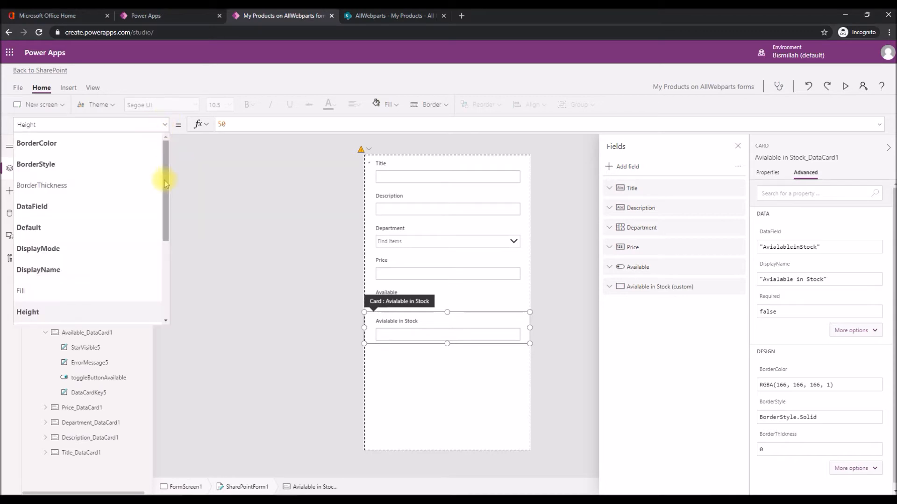
left_click(50, 253)
left_click(306, 126)
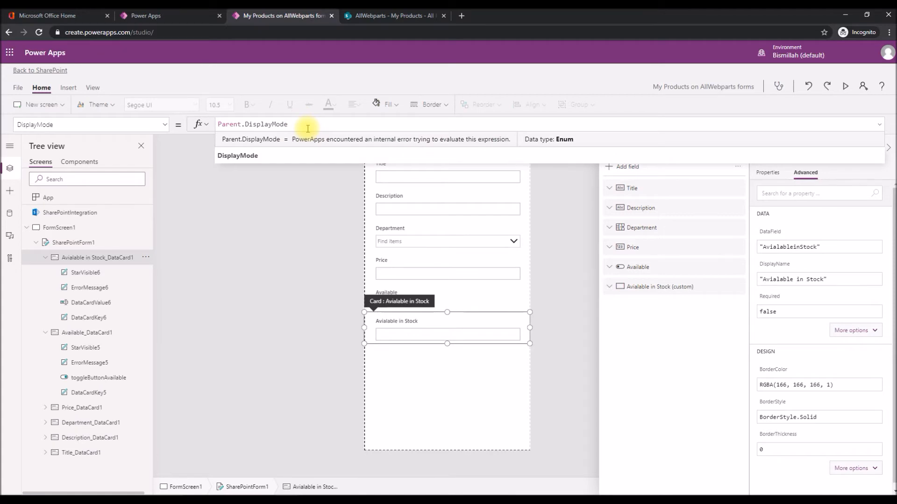
key("ctrl+a")
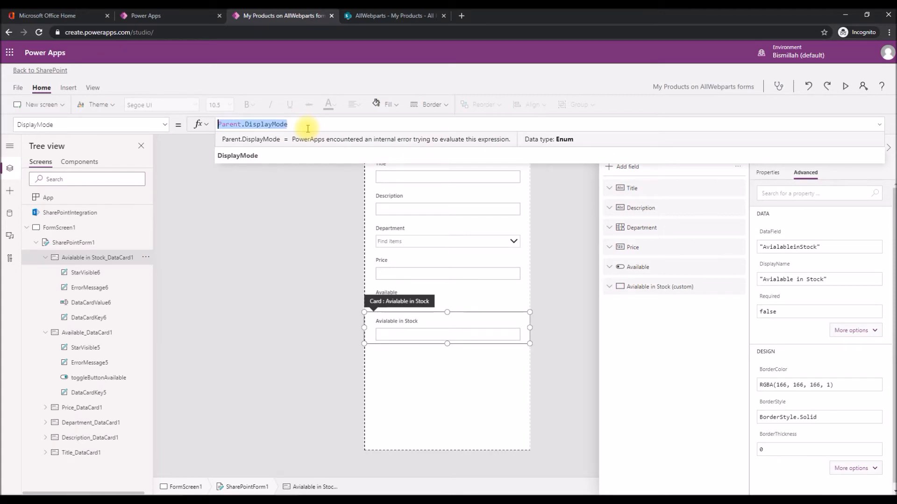
key("BackSpace")
type("If(To")
key("Down")
key("Down")
key("Tab")
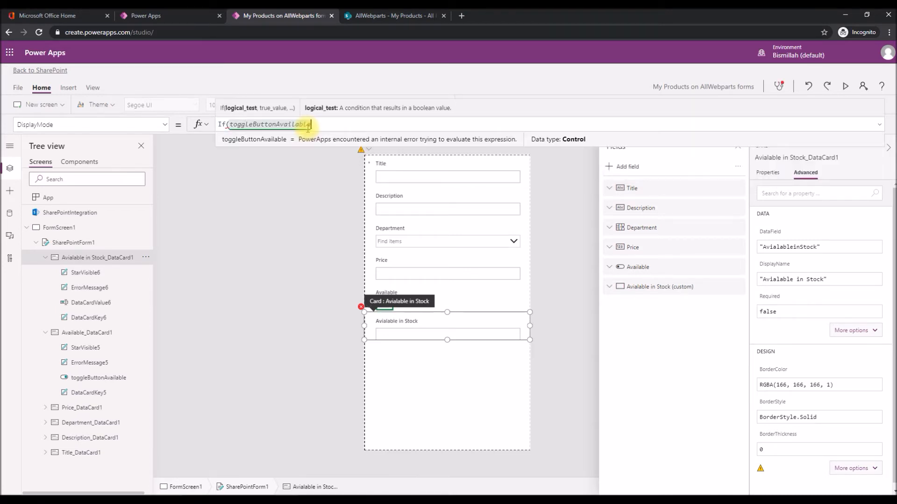
type(".Value ")
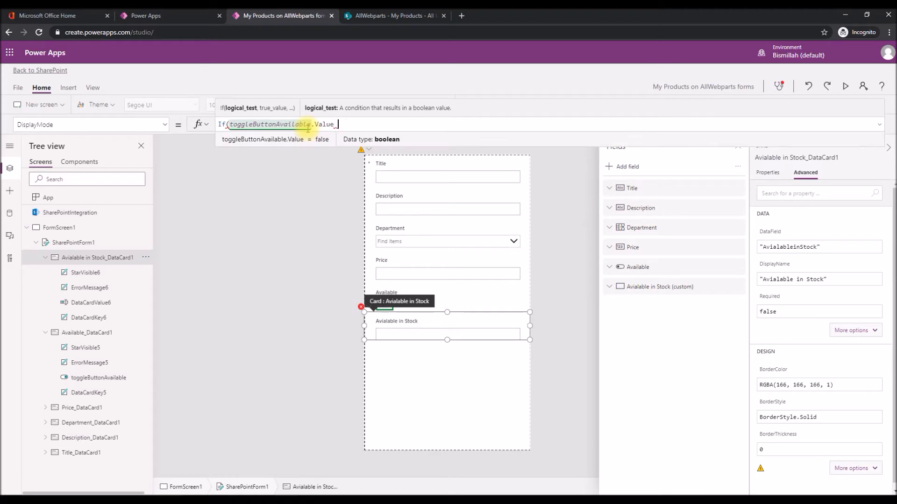
type("= true")
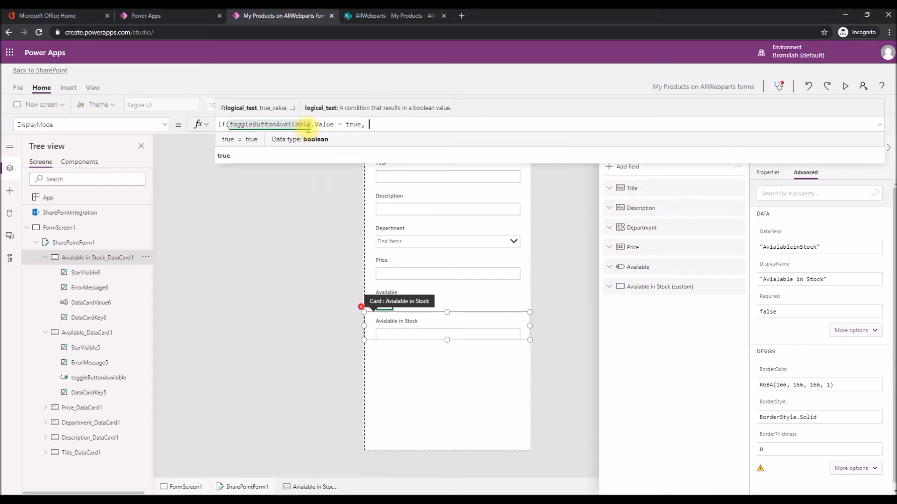
type(", Displa")
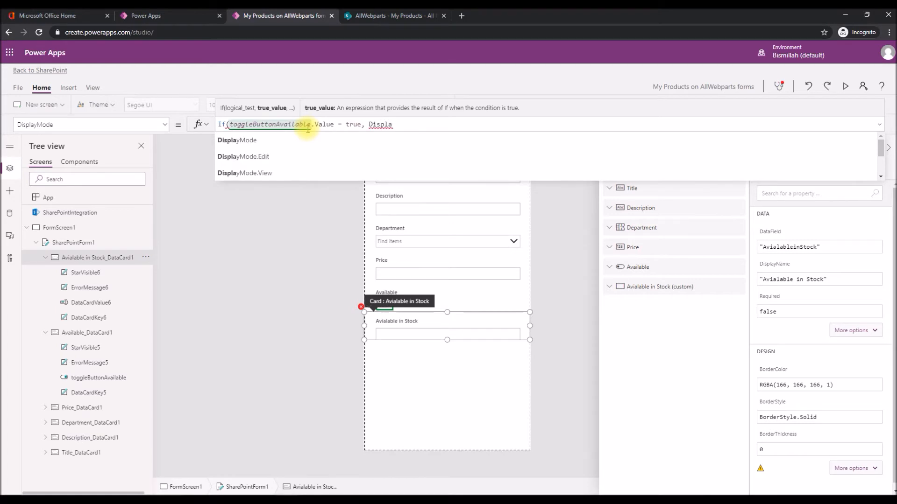
Complete the DisplayMode formula with DisplayMode.Edit as the true result and DisplayModeDisabled as the else result.
key("Down")
key("Down")
key("Return")
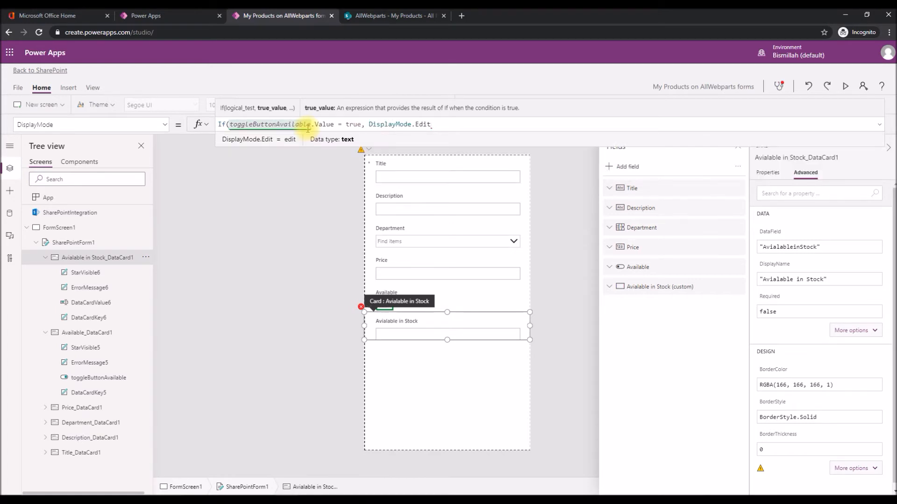
type(", Displa")
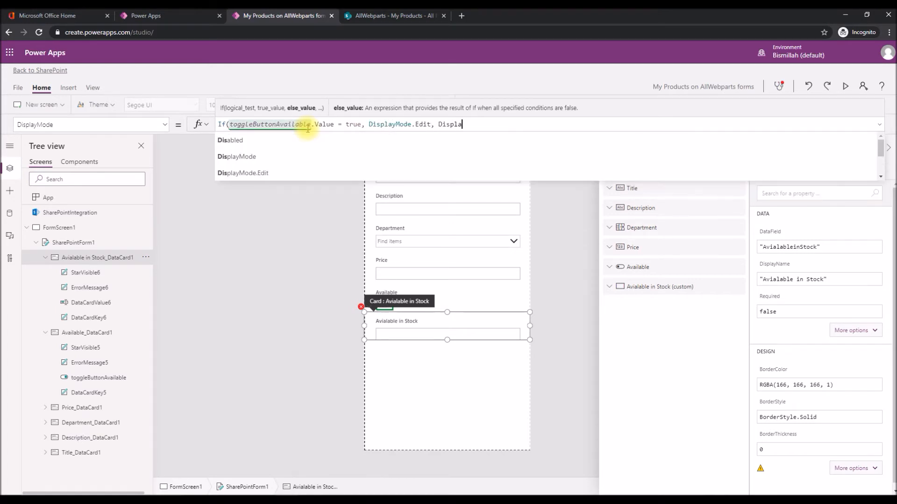
type("y")
key("Down")
key("Down")
key("Down")
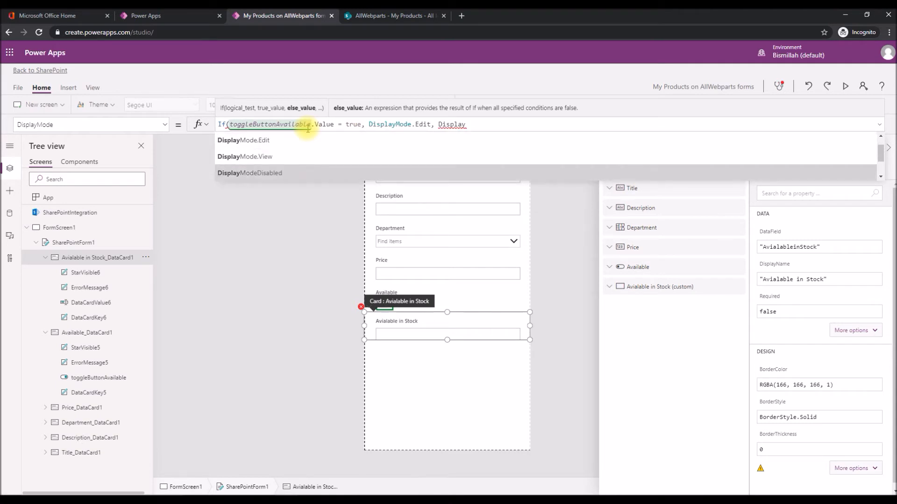
key("Tab")
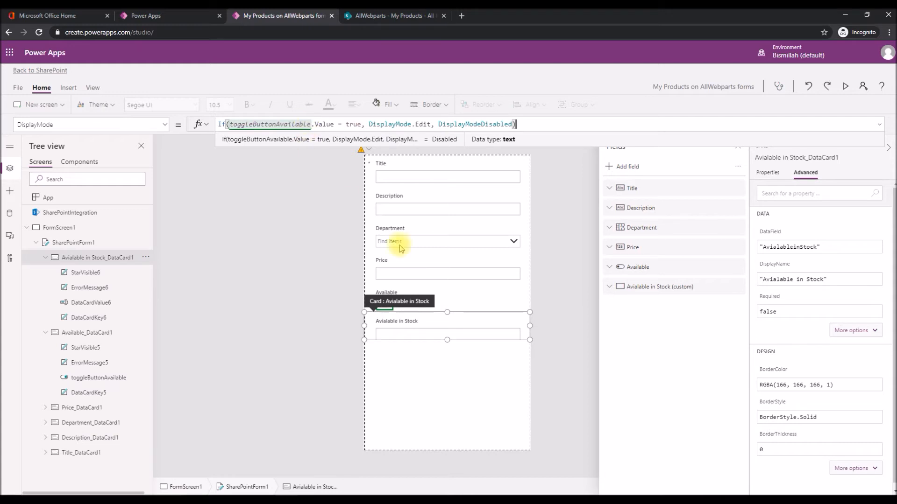
left_click(196, 195)
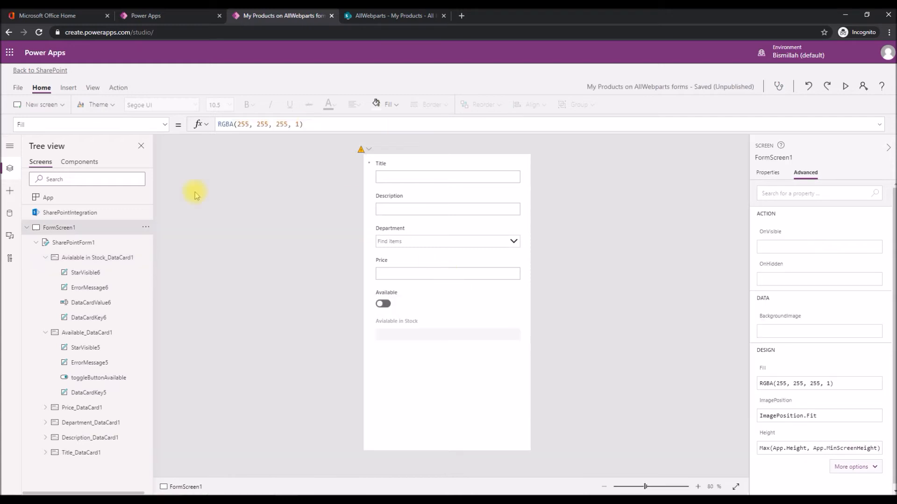
Review the DisplayMode formula of the Avialable in Stock data card, including its edit and disabled values.
left_click(447, 334)
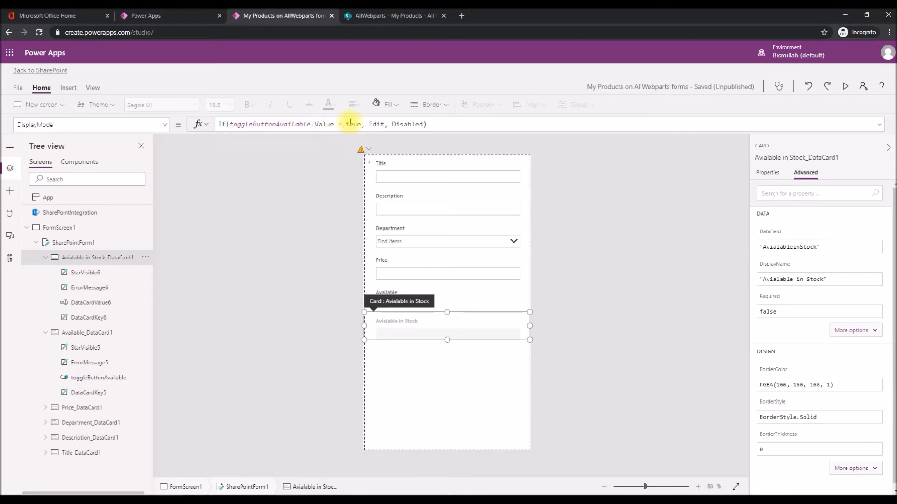
left_click(376, 125)
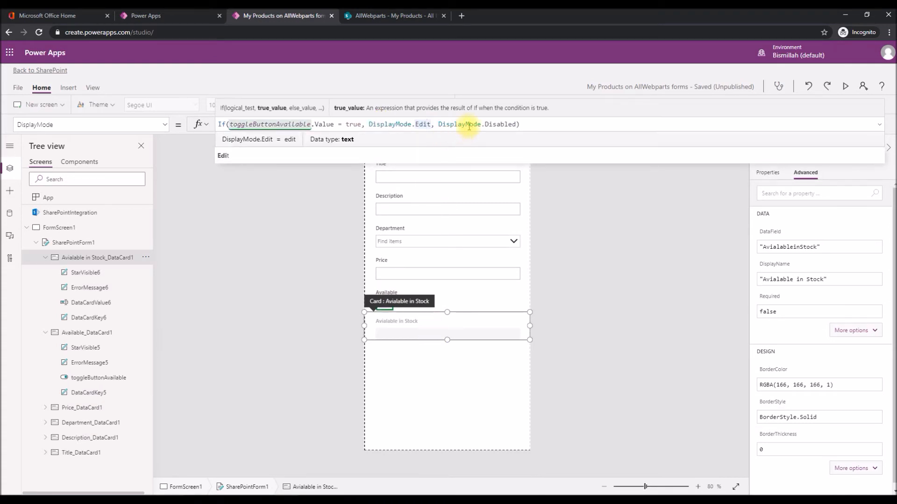
left_click(596, 323)
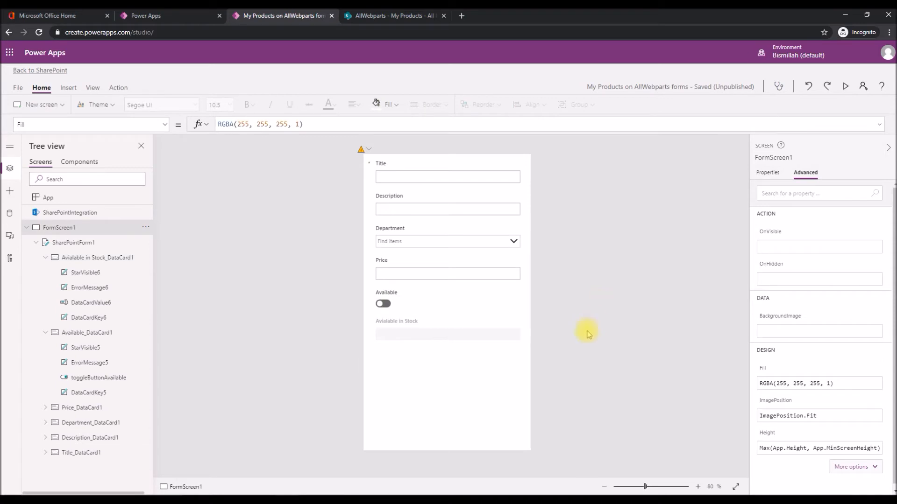
Preview the form and enter test as title and description, Electronics as department and 2232 as price.
left_click(845, 88)
left_click(408, 81)
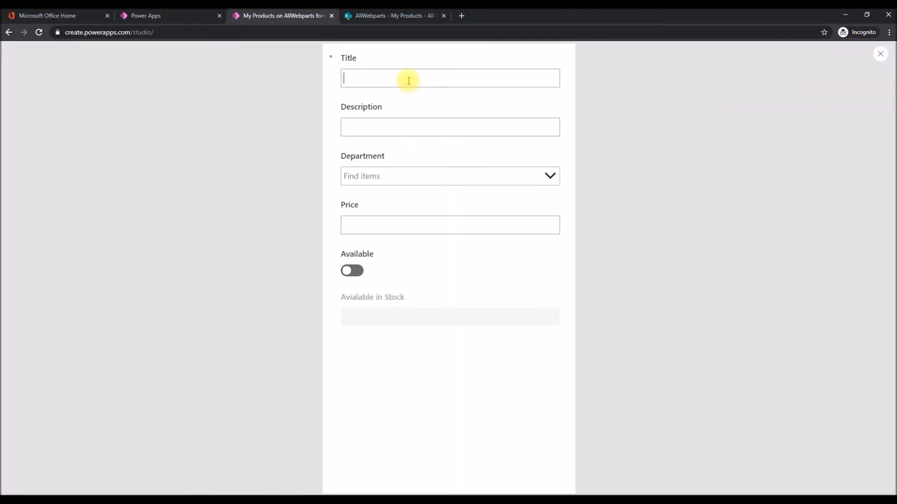
type("test")
left_click(363, 127)
type("test")
left_click(371, 176)
left_click(361, 238)
left_click(366, 230)
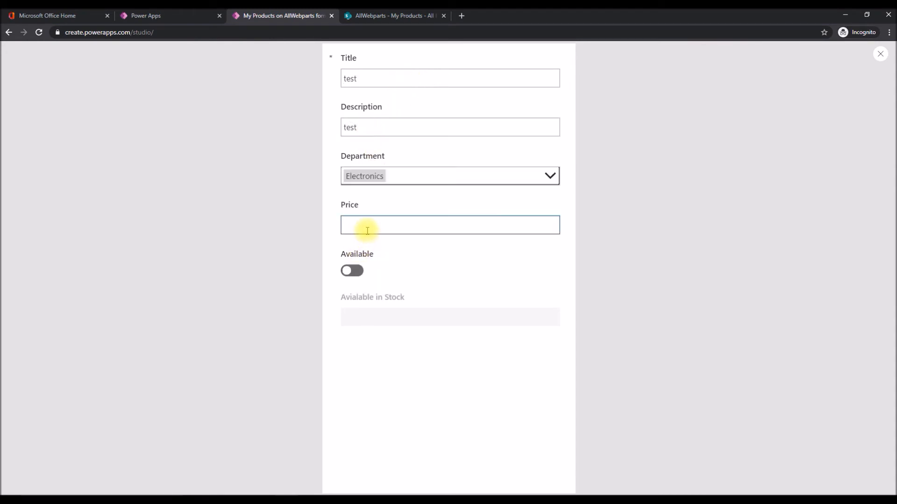
type("2232")
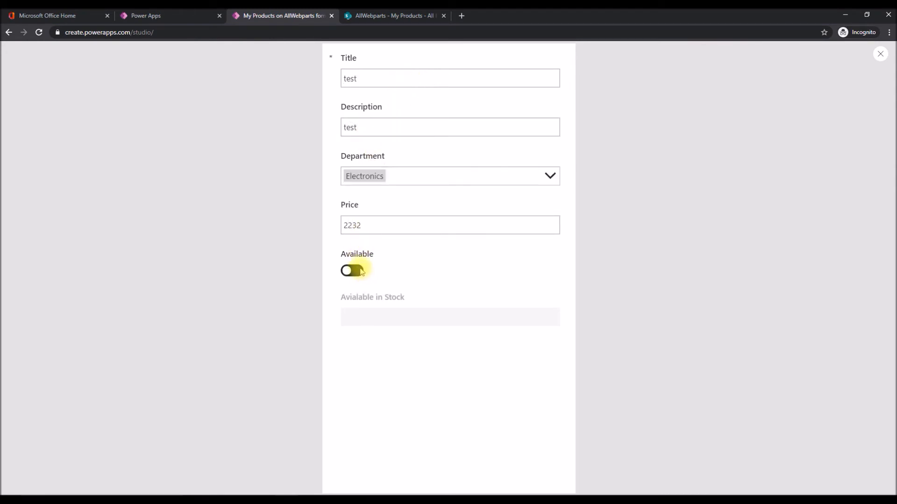
Test the Avialable in Stock field with the Available toggle on and off, and close the preview.
left_click(357, 271)
left_click(367, 315)
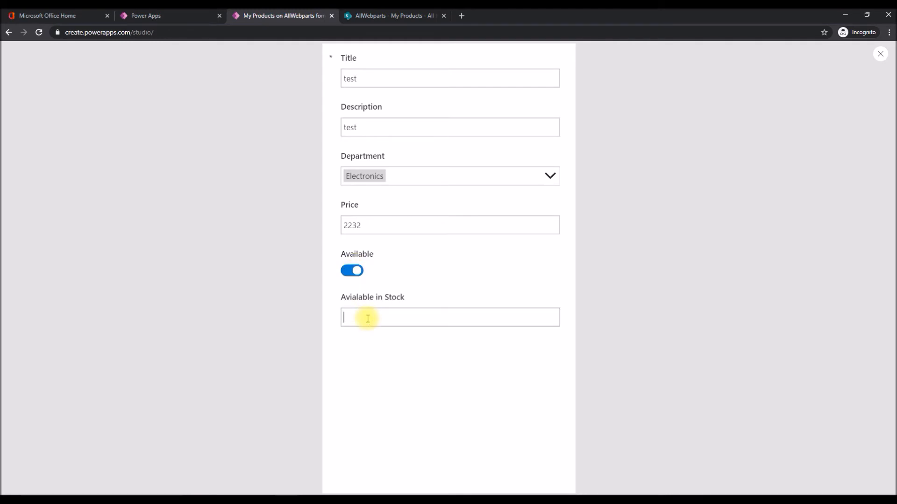
key("BackSpace")
key("BackSpace")
key("BackSpace")
key("BackSpace")
key("BackSpace")
key("BackSpace")
key("BackSpace")
left_click(354, 271)
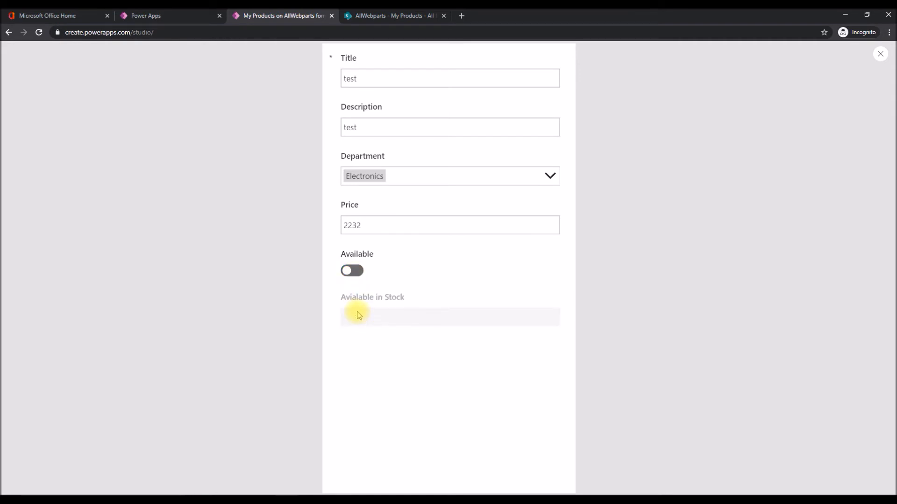
key("Escape")
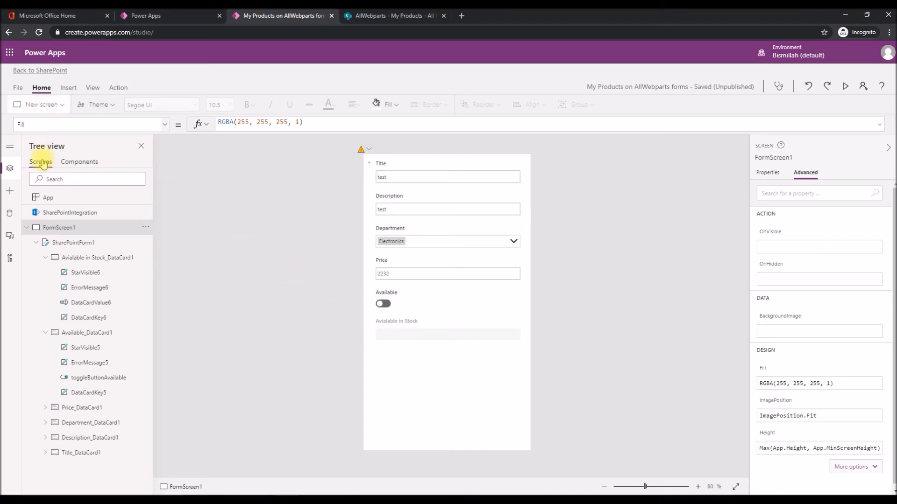
Save the customized form and publish it to SharePoint.
left_click(18, 88)
left_click(125, 229)
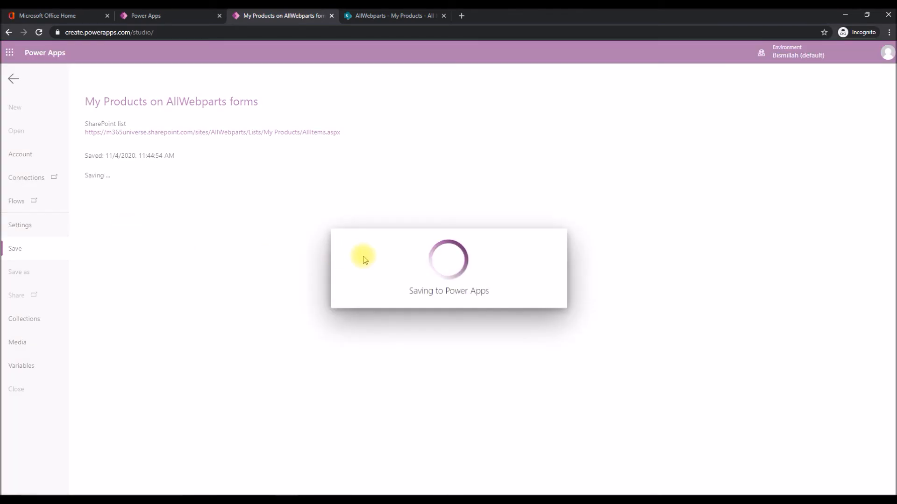
left_click(117, 223)
left_click(522, 297)
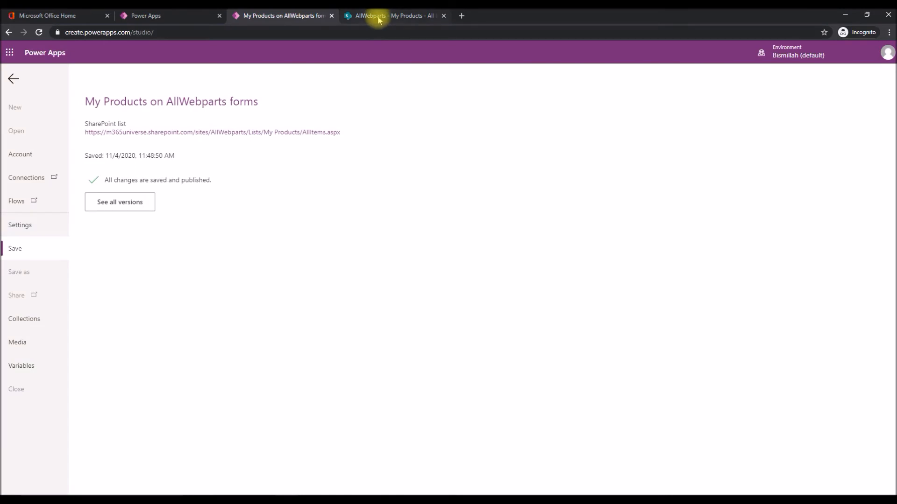
Switch to the My Products list in SharePoint, reload it, and start a new item titled Vaseline with description Lipbalm.
left_click(373, 16)
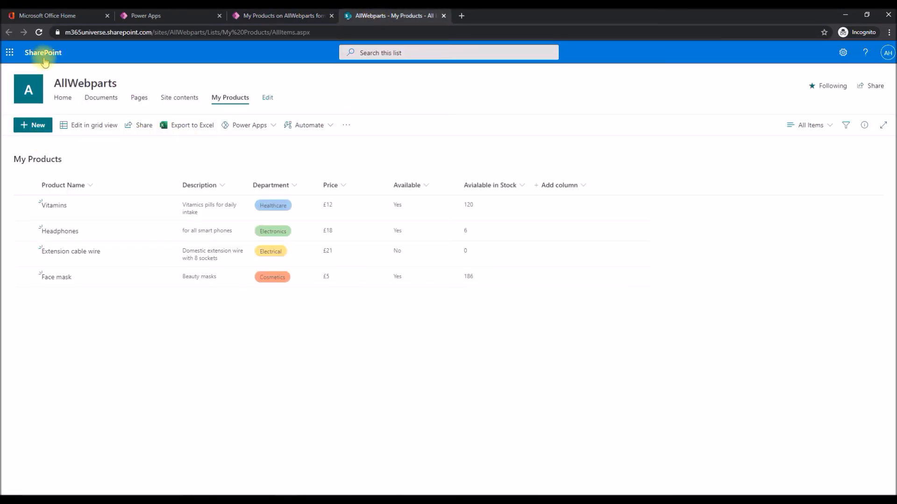
left_click(39, 32)
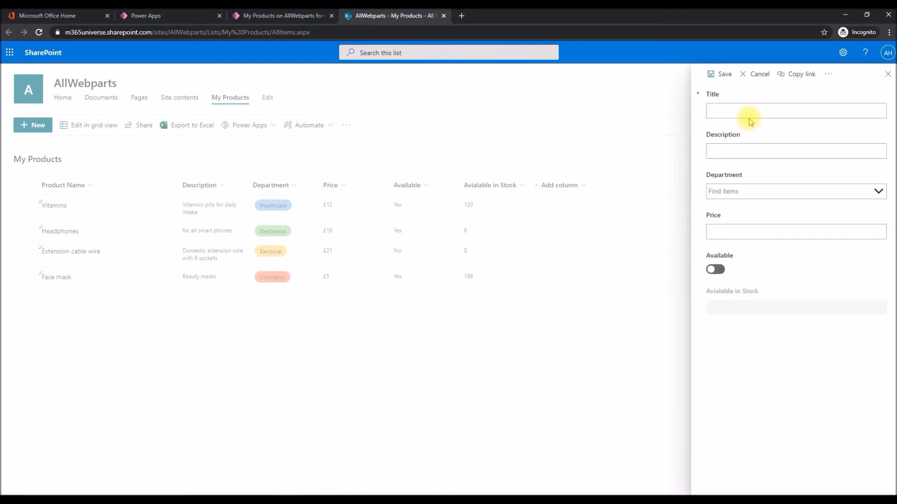
left_click(742, 113)
key("Tab")
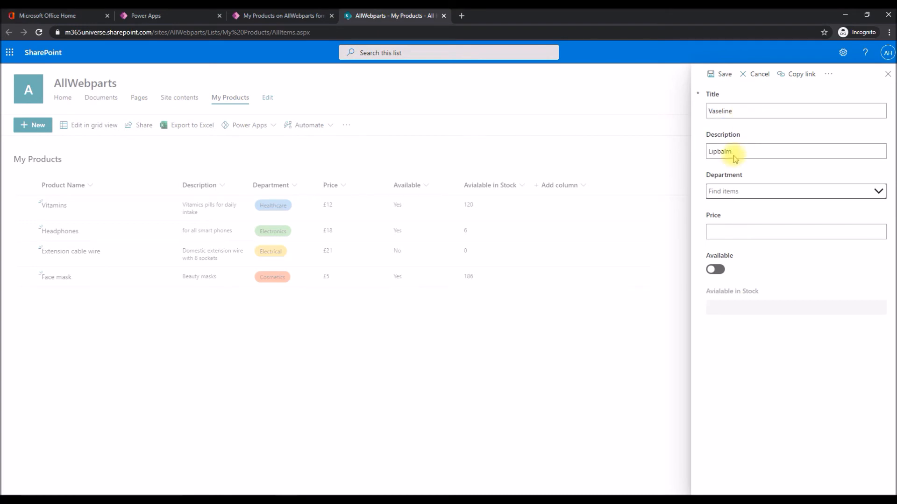
Set the item's department to Healthcare, price to 3, Available on and stock to 100, and save it.
left_click(732, 191)
left_click(731, 211)
left_click(730, 237)
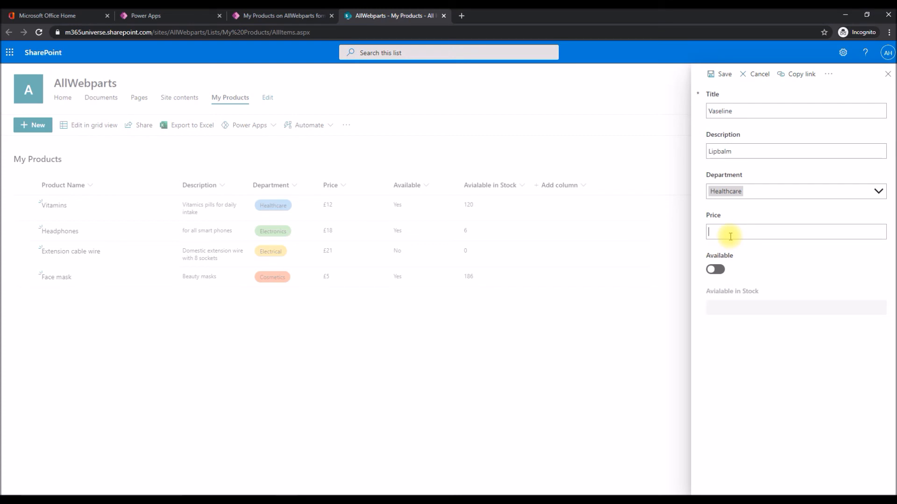
type("3")
left_click(716, 270)
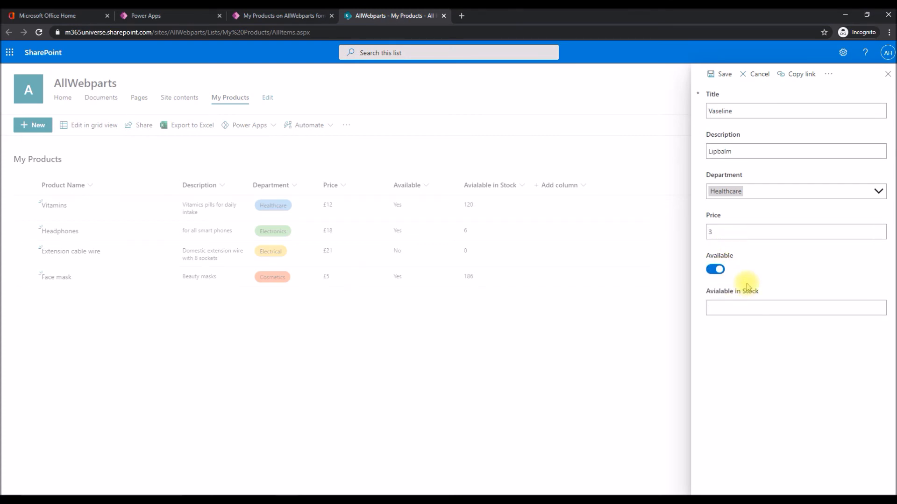
left_click(724, 78)
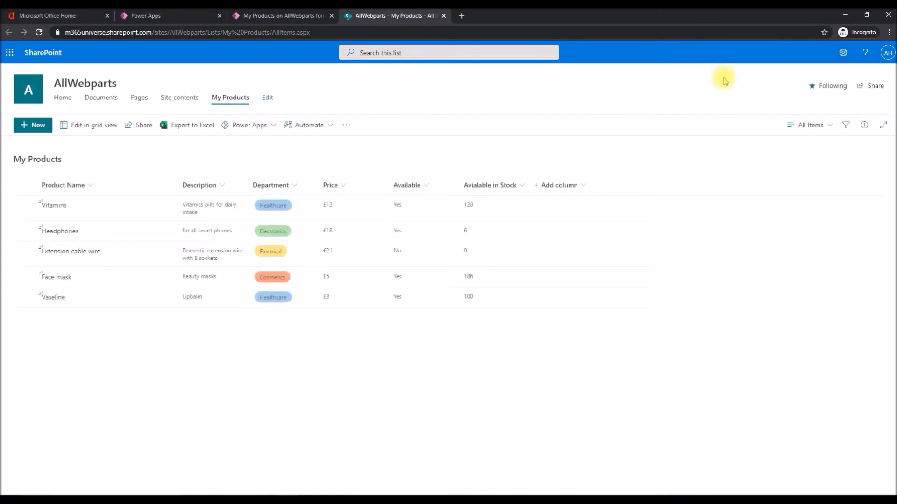
Open a blank new item form in SharePoint, and back in Power Apps apply Landscape orientation to the form.
left_click(33, 125)
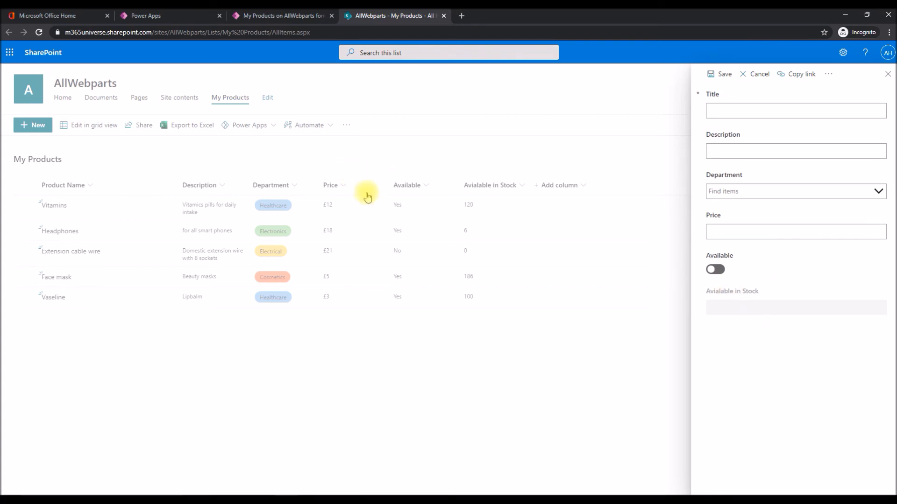
left_click(278, 16)
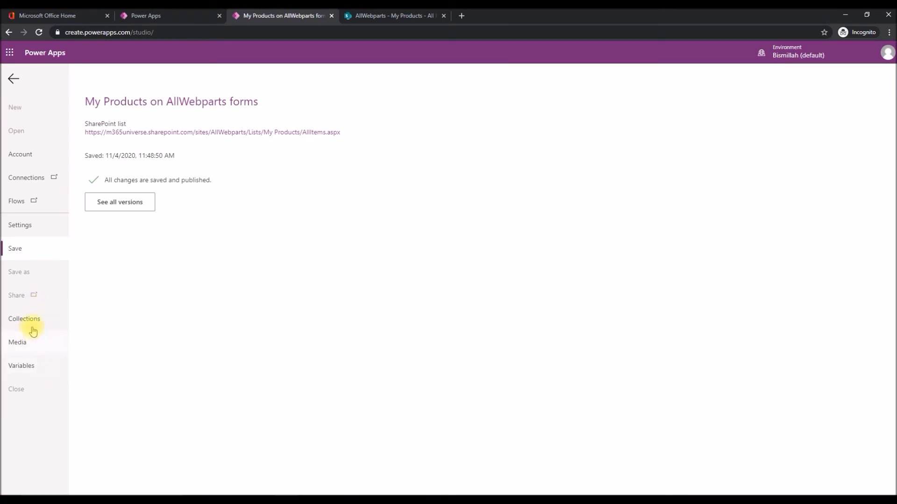
left_click(19, 225)
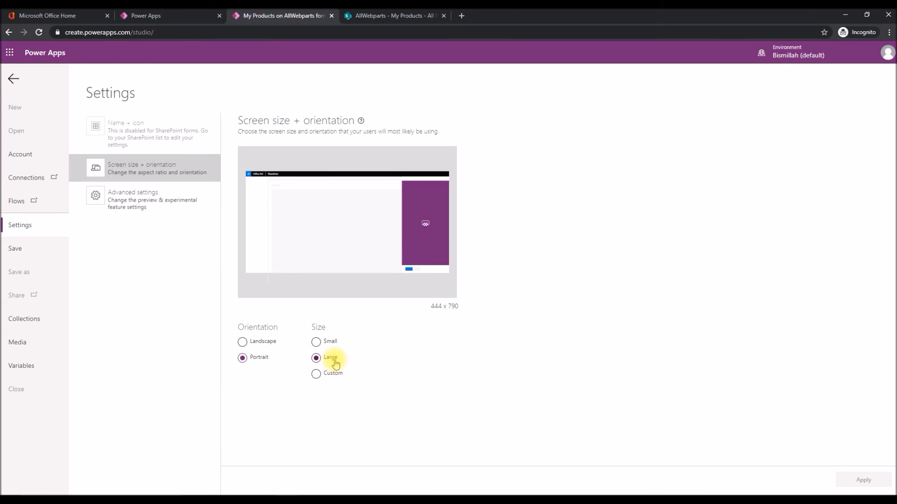
left_click(259, 344)
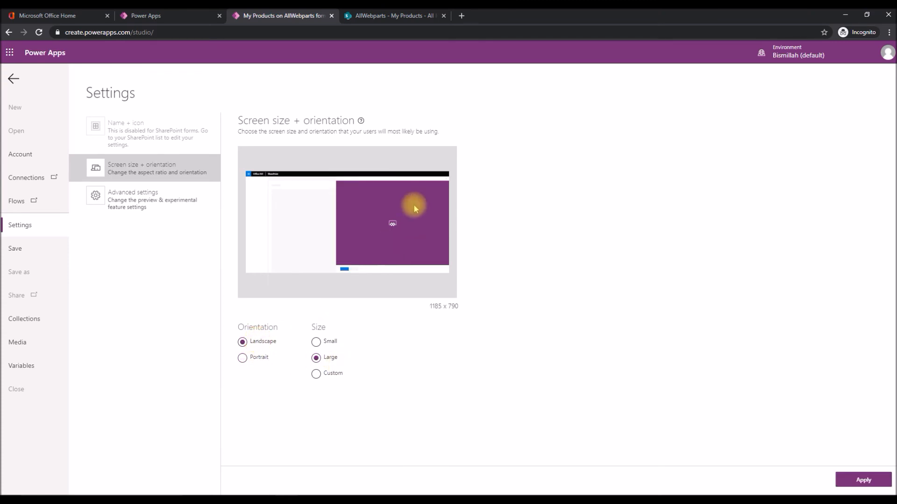
left_click(853, 483)
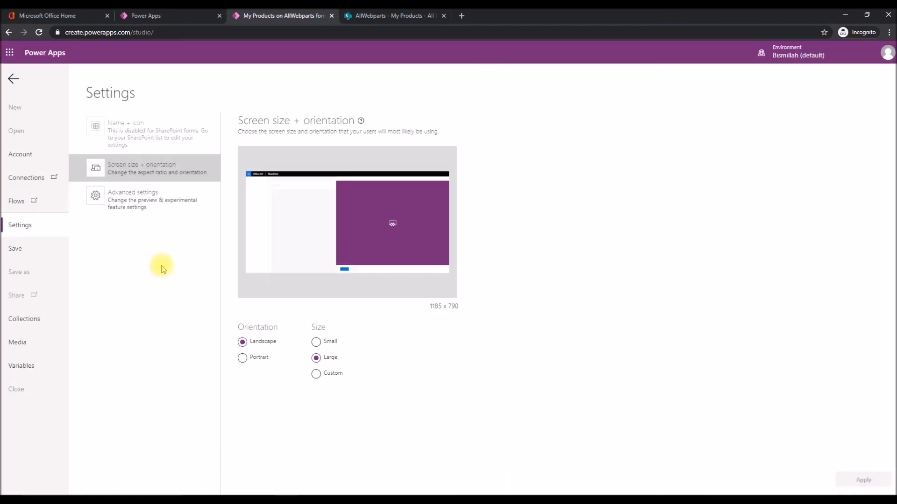
left_click(12, 76)
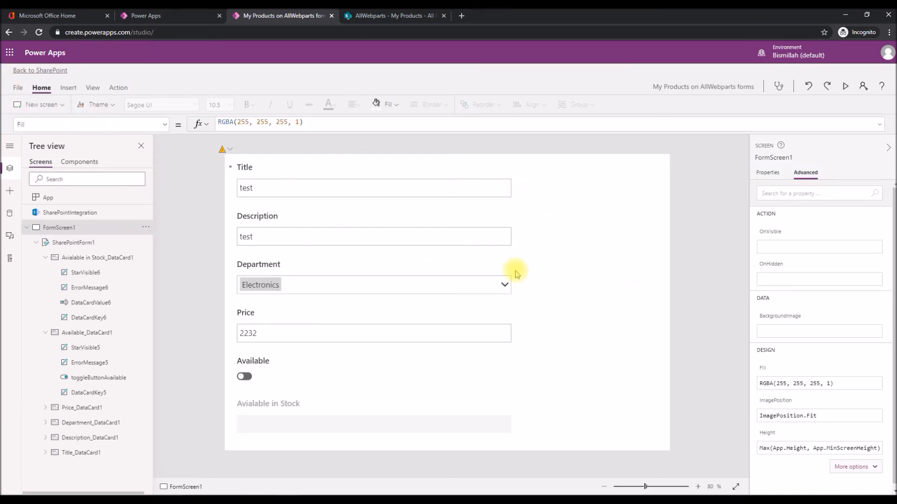
Widen SharePointForm1 so its fields span the full width of the landscape screen.
left_click(460, 376)
left_click(70, 243)
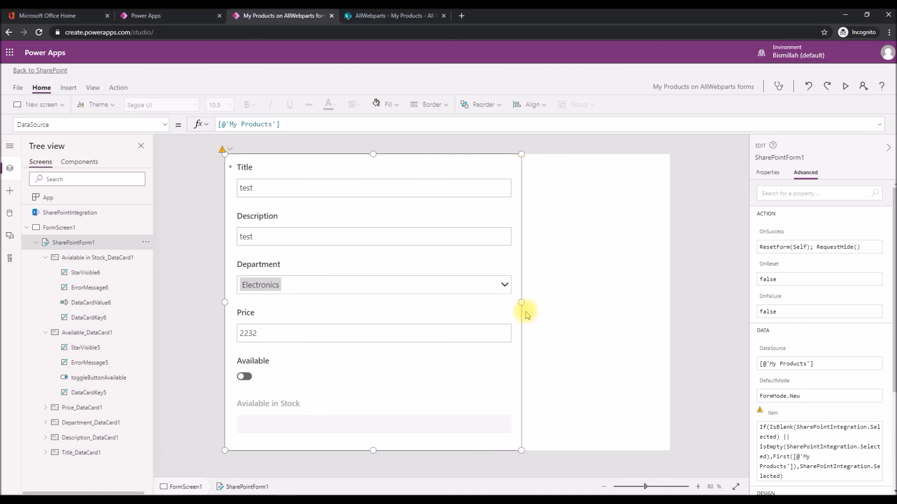
left_click_drag(522, 303, 669, 303)
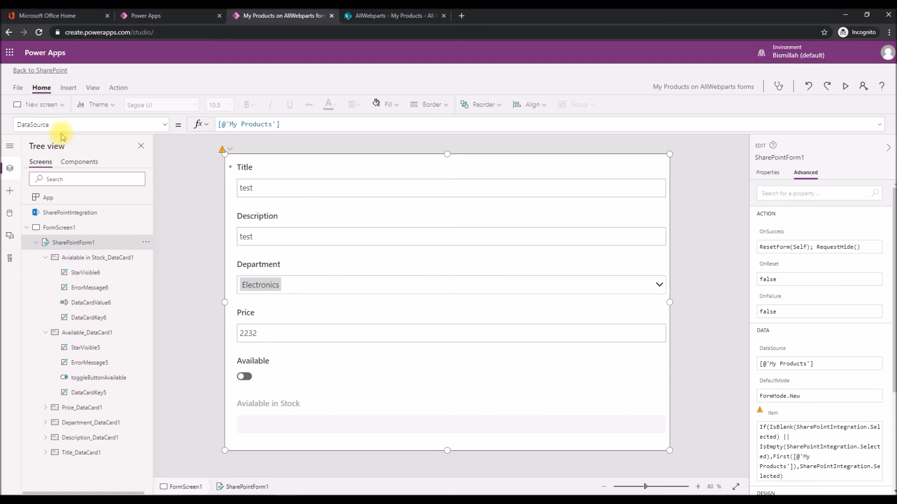
Save the widened landscape form, publish it to SharePoint, and return to the form canvas.
left_click(18, 88)
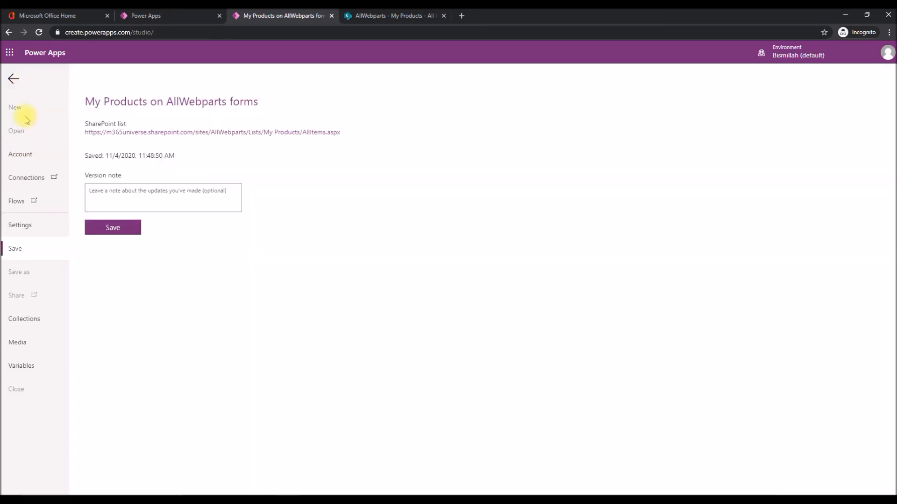
left_click(120, 237)
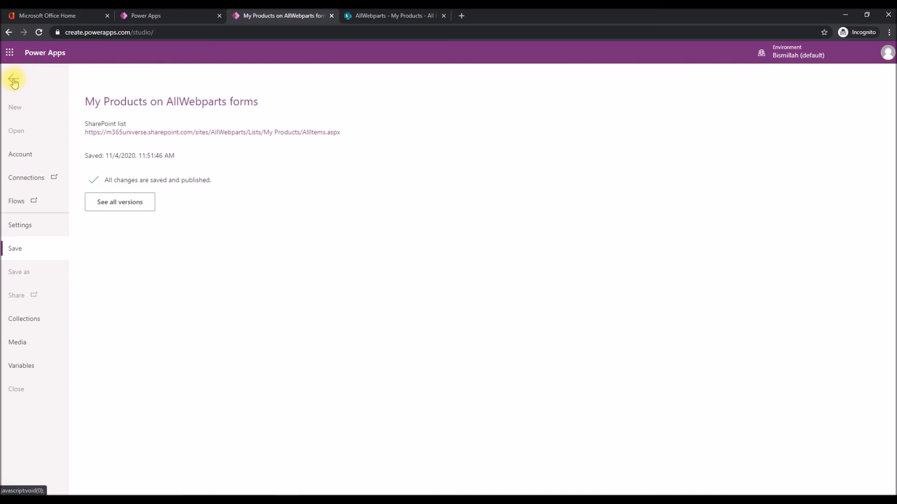
left_click(13, 78)
Switch to the My Products list in SharePoint, reload it, and open a new item form to check the landscape layout.
left_click(391, 17)
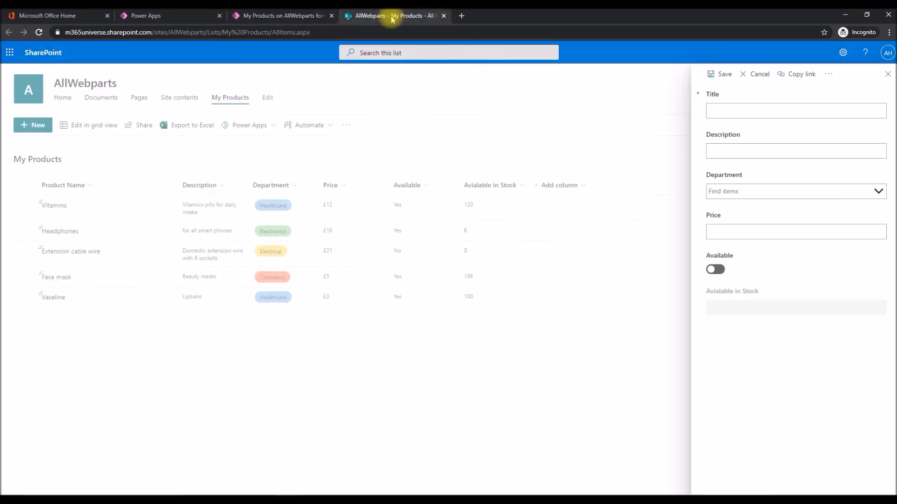
left_click(40, 33)
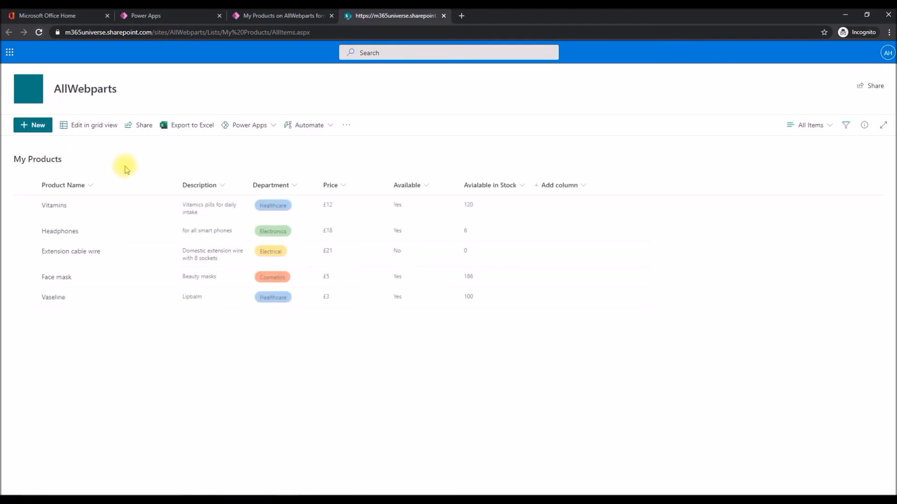
left_click(36, 127)
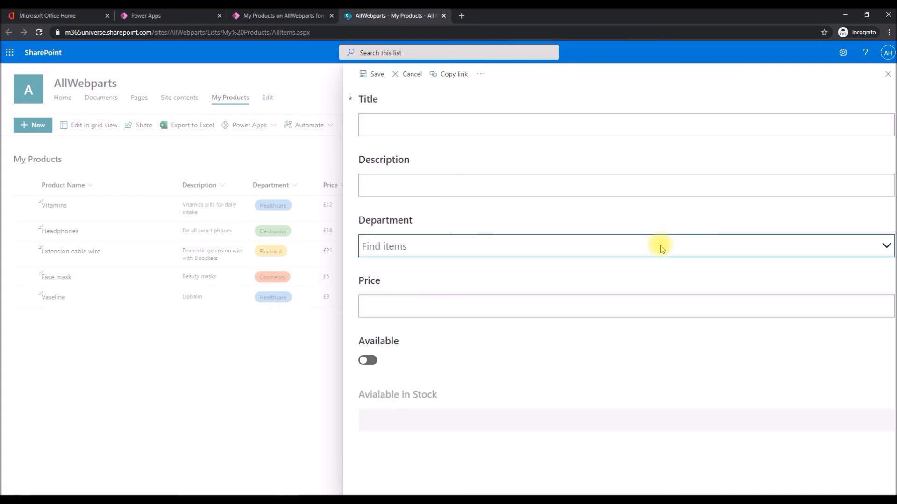
left_click(454, 183)
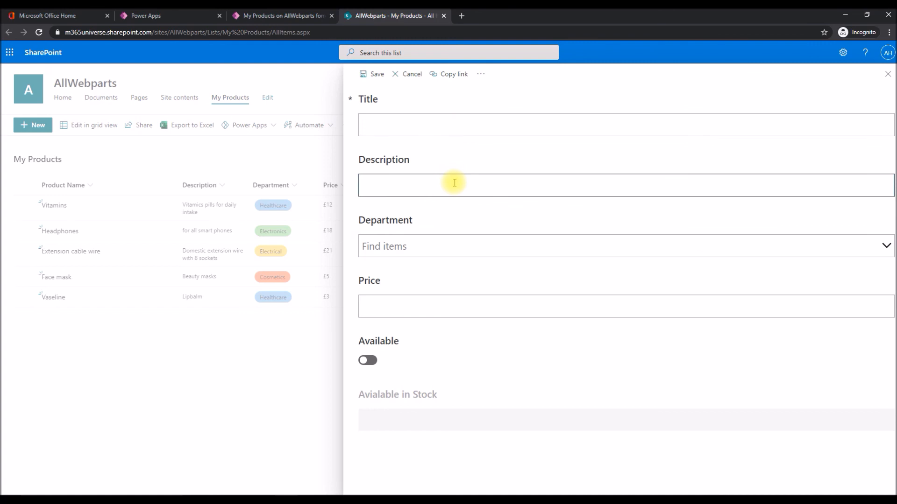